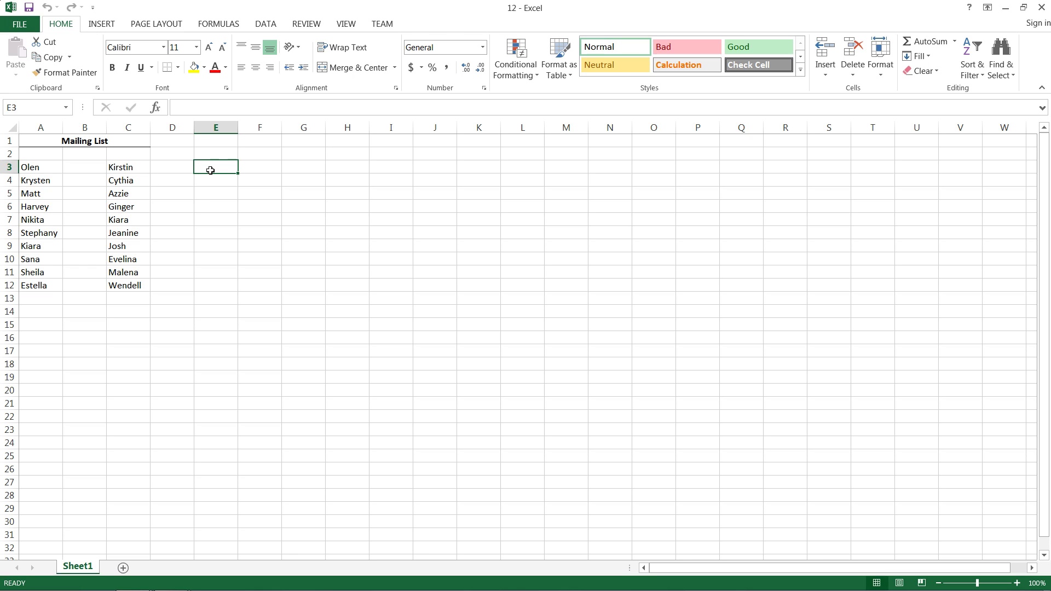
- Start E3's formula as =IF(ISERROR(MATCH(A3, using Olen's cell A3 as the lookup value
{"action": "left_click", "coordinate": [176, 172]}
{"action": "left_click", "coordinate": [208, 165]}
{"action": "key", "text": "F2"}
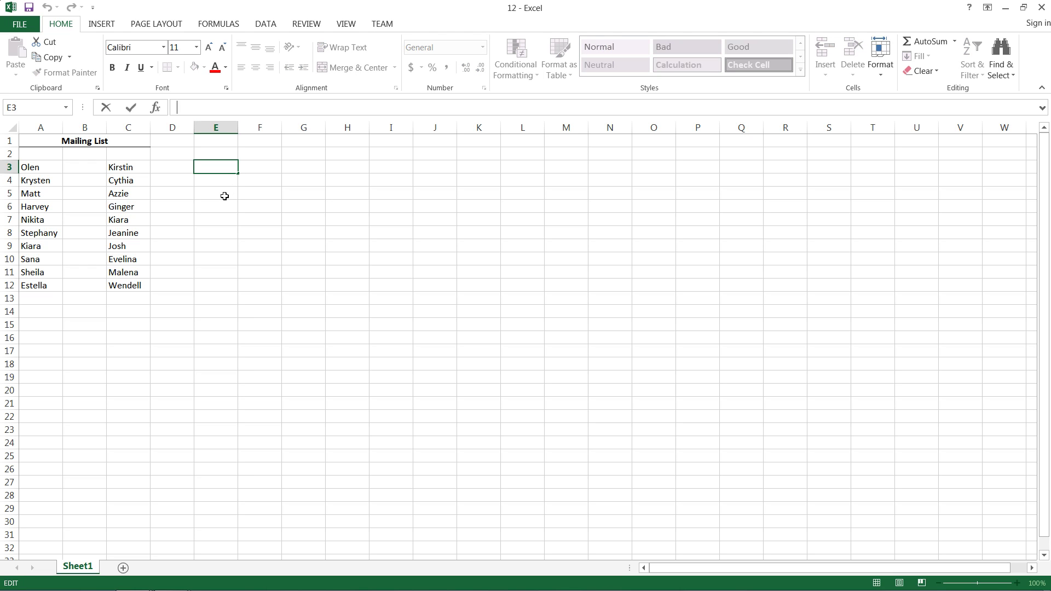
{"action": "type", "text": "=IF"}
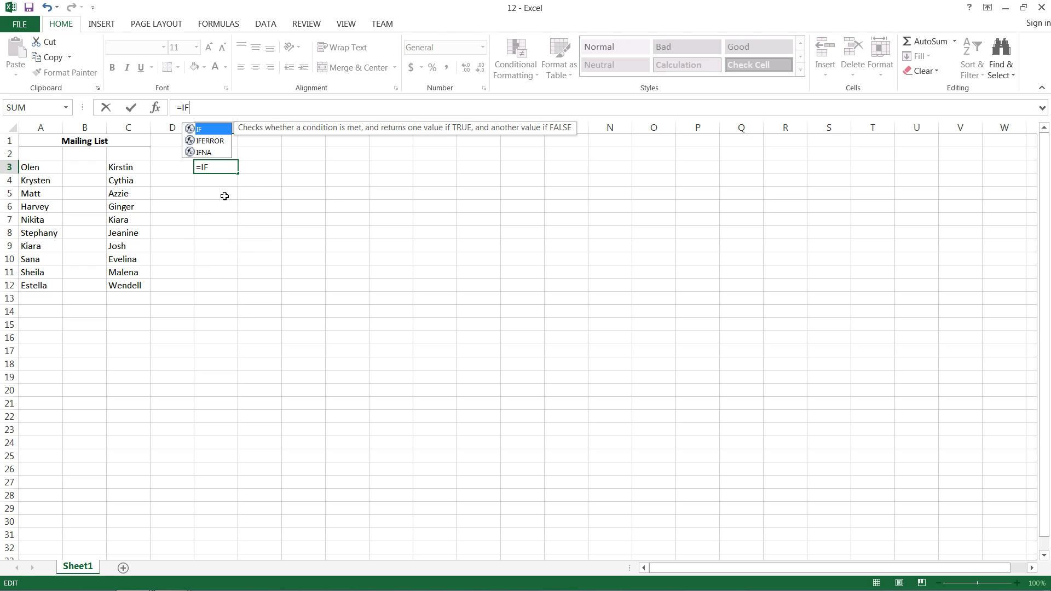
{"action": "type", "text": "("}
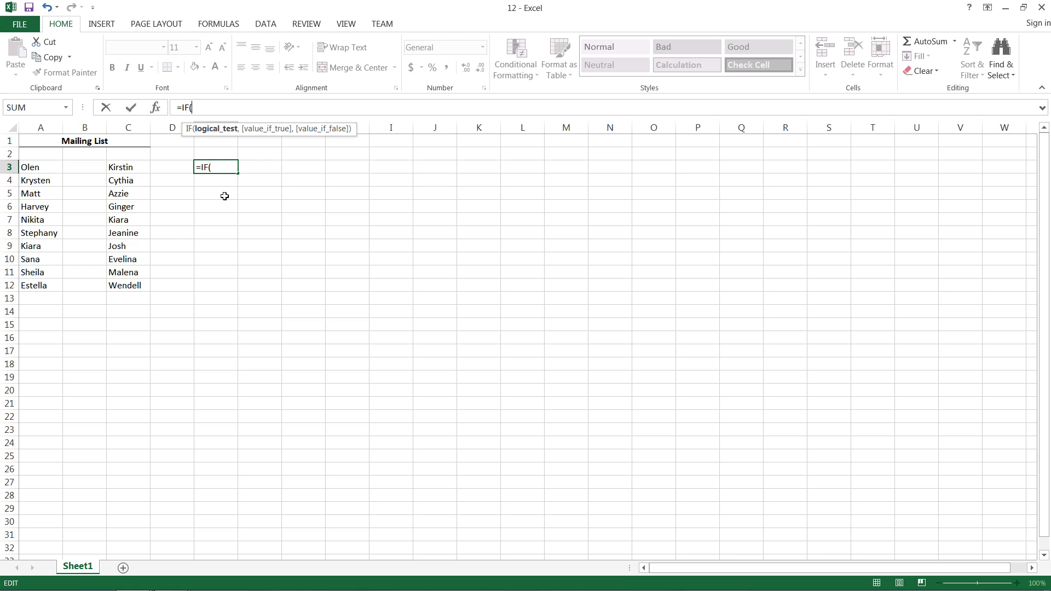
{"action": "type", "text": "ISERROR"}
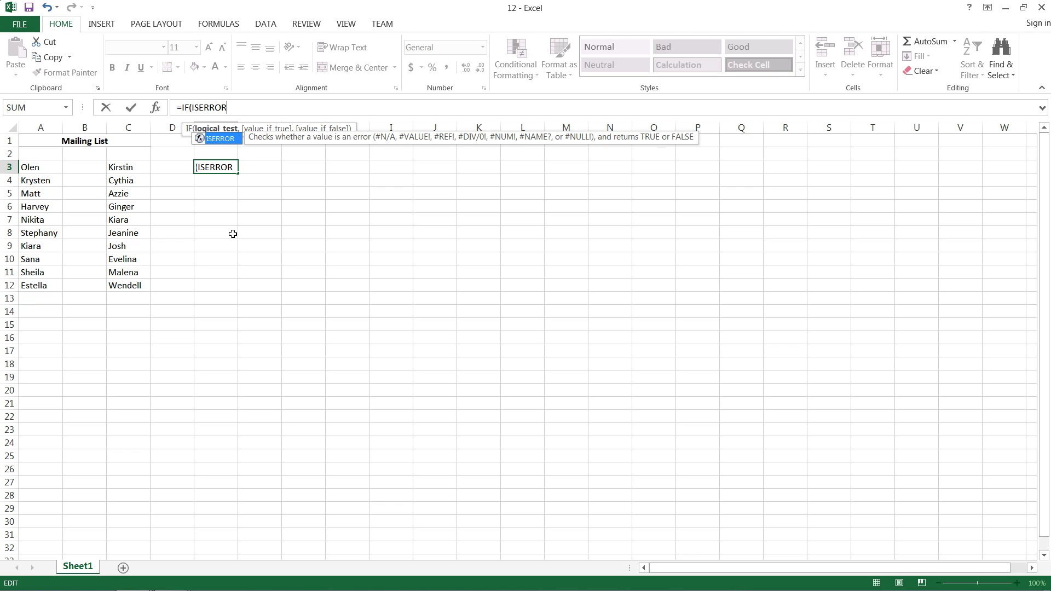
{"action": "type", "text": "("}
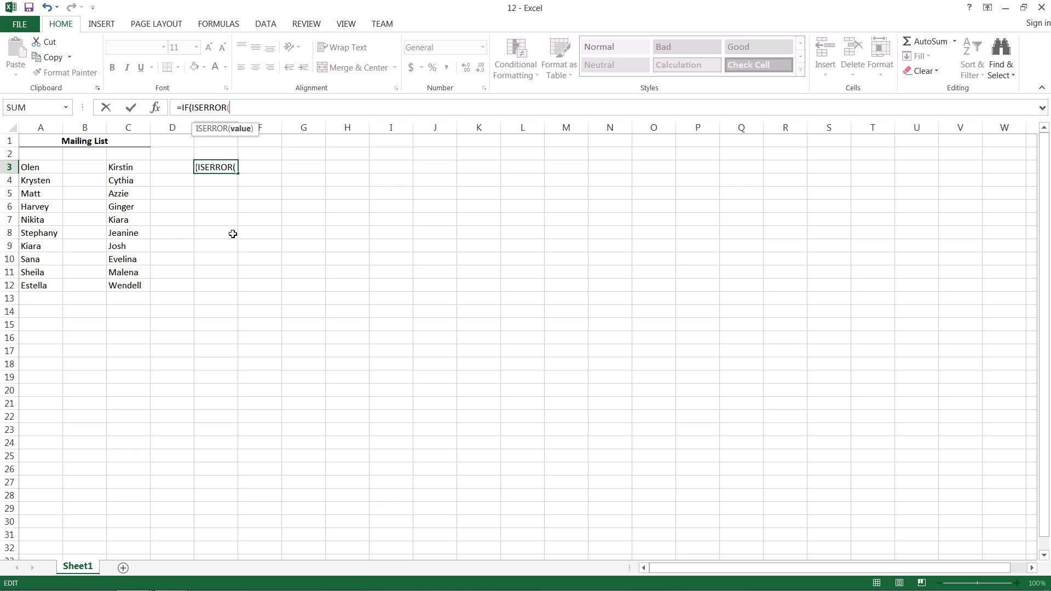
{"action": "type", "text": "MATCH"}
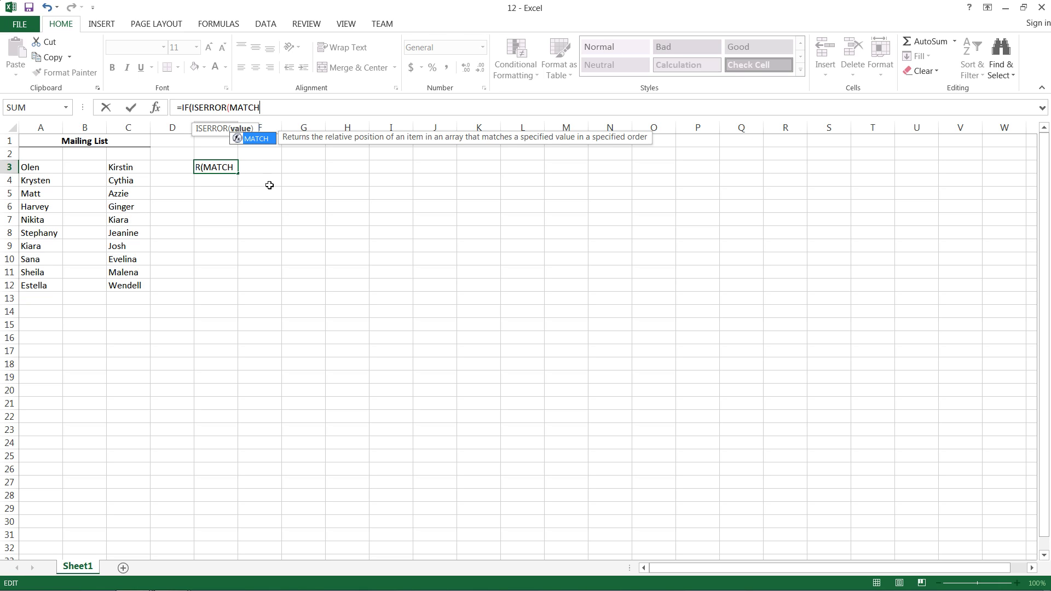
{"action": "type", "text": "("}
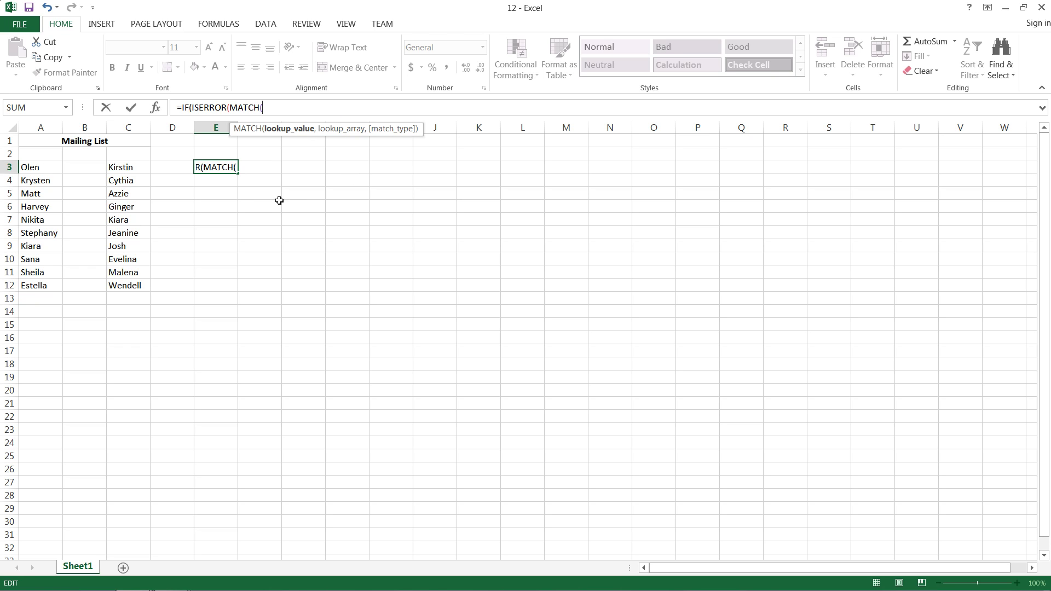
{"action": "left_click", "coordinate": [37, 168]}
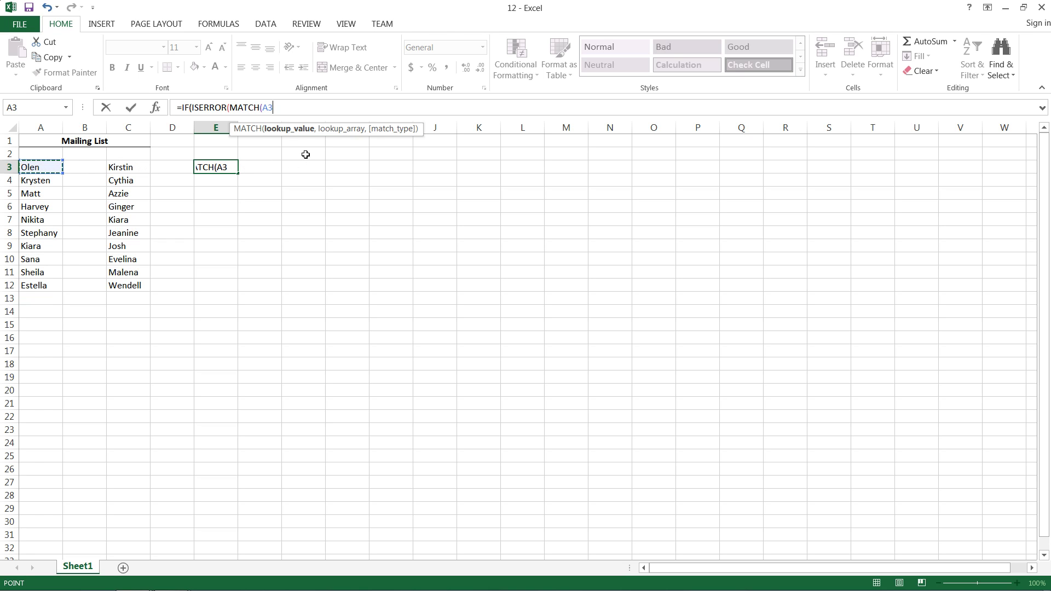
- Add the locked range $C$3:$C$12 and exact-match type 0 to E3's MATCH
{"action": "type", "text": ","}
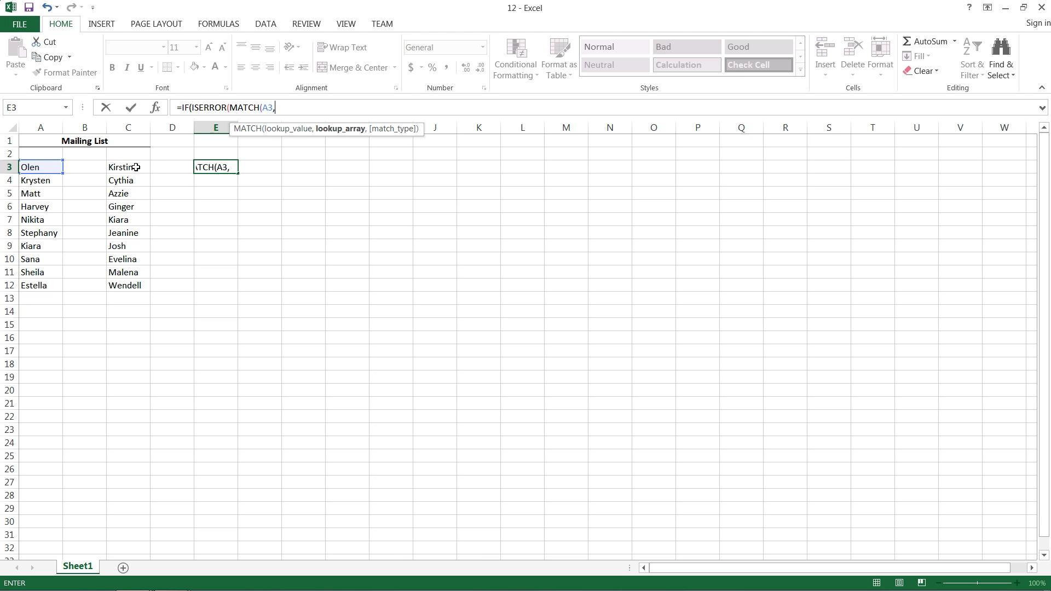
{"action": "left_click_drag", "start_coordinate": [137, 169], "coordinate": [138, 282]}
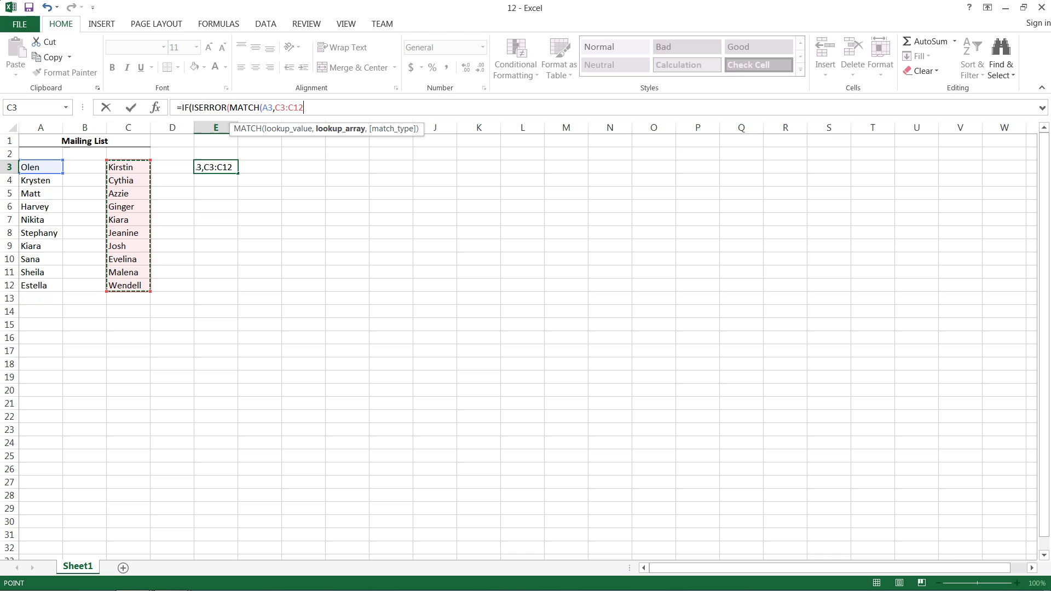
{"action": "left_click", "coordinate": [275, 108]}
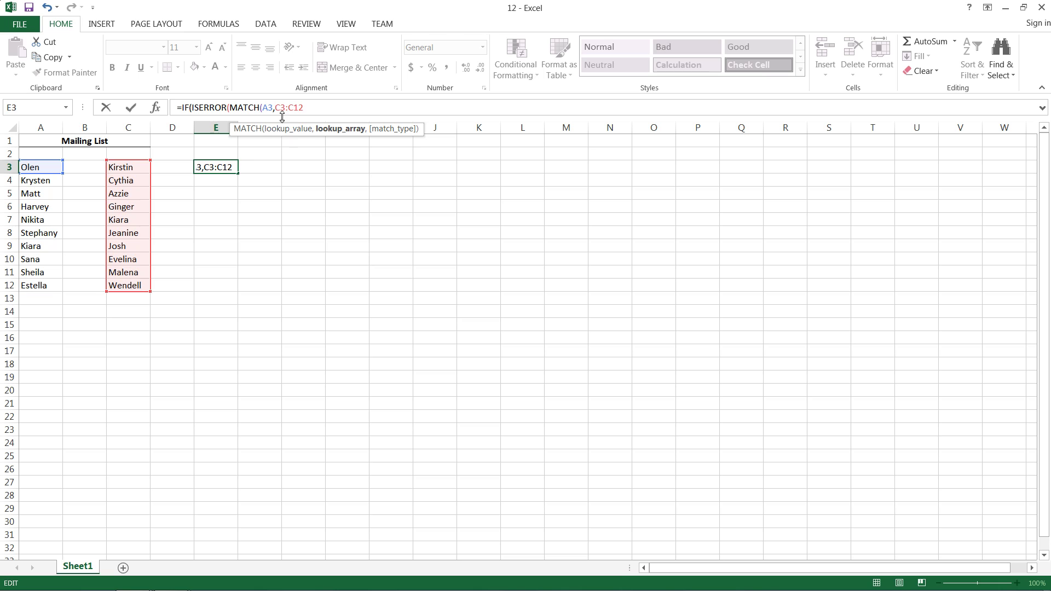
{"action": "type", "text": "$"}
{"action": "key", "text": "Right"}
{"action": "type", "text": "$"}
{"action": "key", "text": "Right"}
{"action": "key", "text": "Right"}
{"action": "type", "text": "$C$"}
{"action": "type", "text": ","}
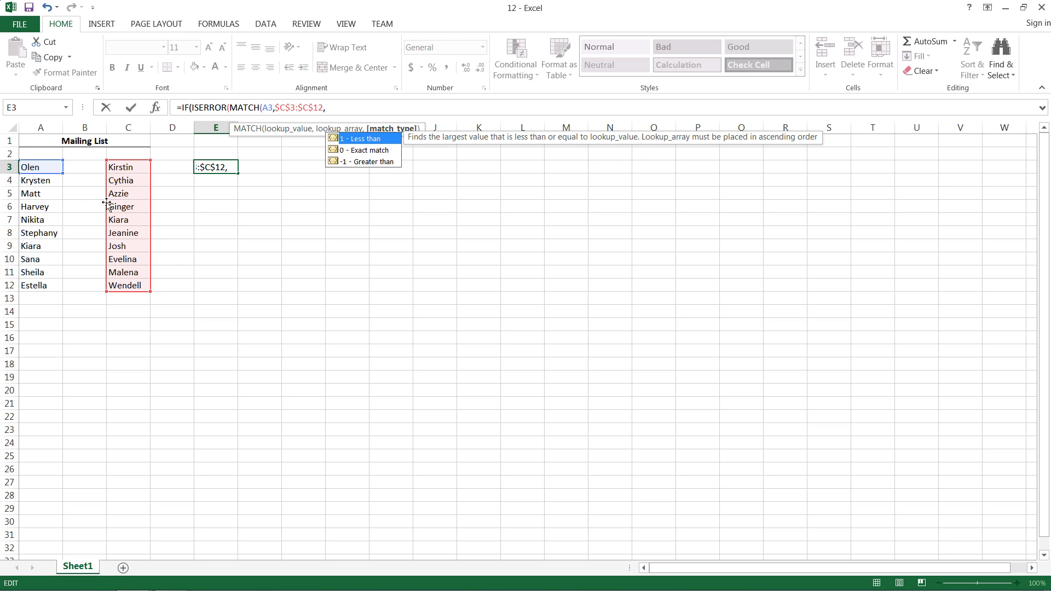
{"action": "double_click", "coordinate": [356, 152]}
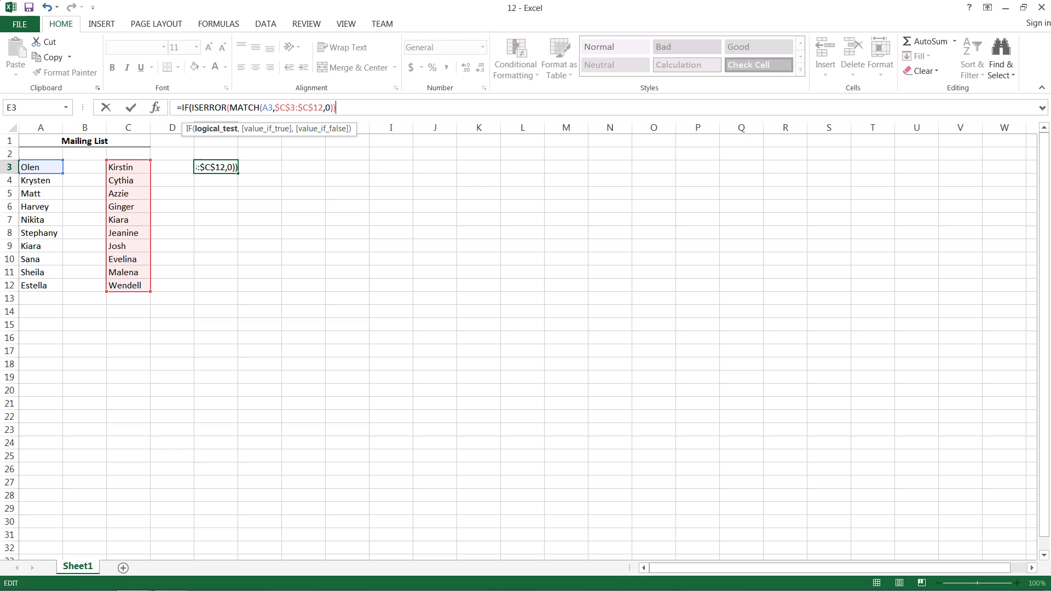
- Finish and commit E3 as =IF(ISERROR(MATCH(A3,$C$3:$C$12,0)),"",A3)
{"action": "type", "text": ","}
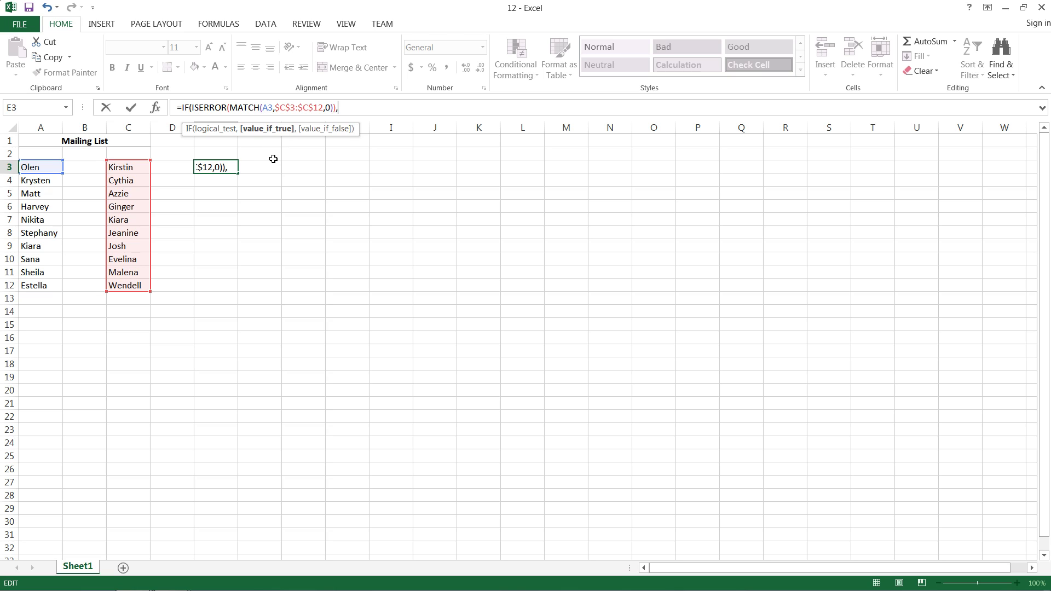
{"action": "type", "text": "\"\""}
{"action": "type", "text": ","}
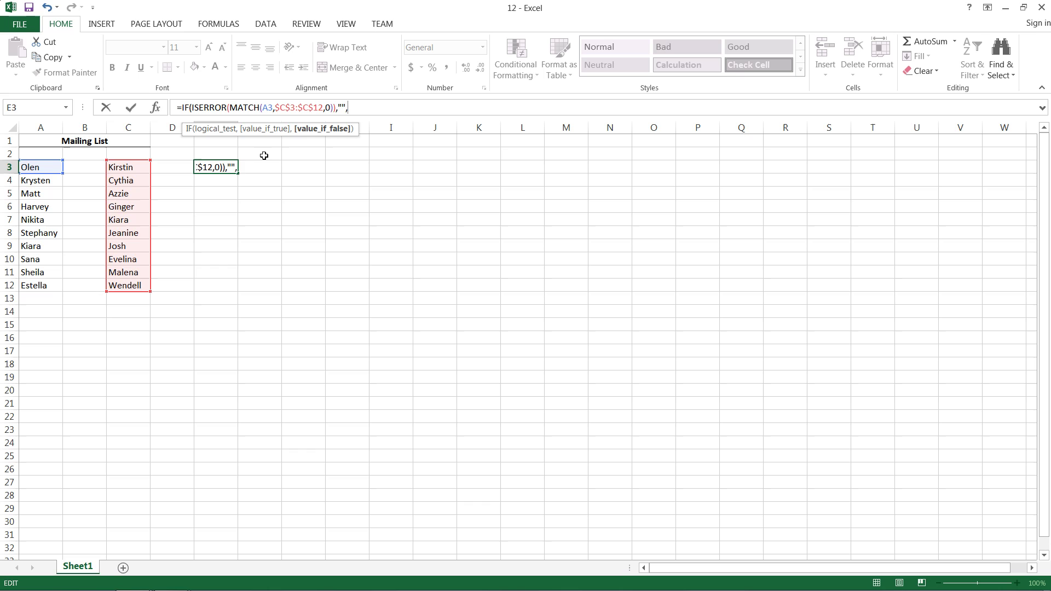
{"action": "left_click", "coordinate": [36, 167]}
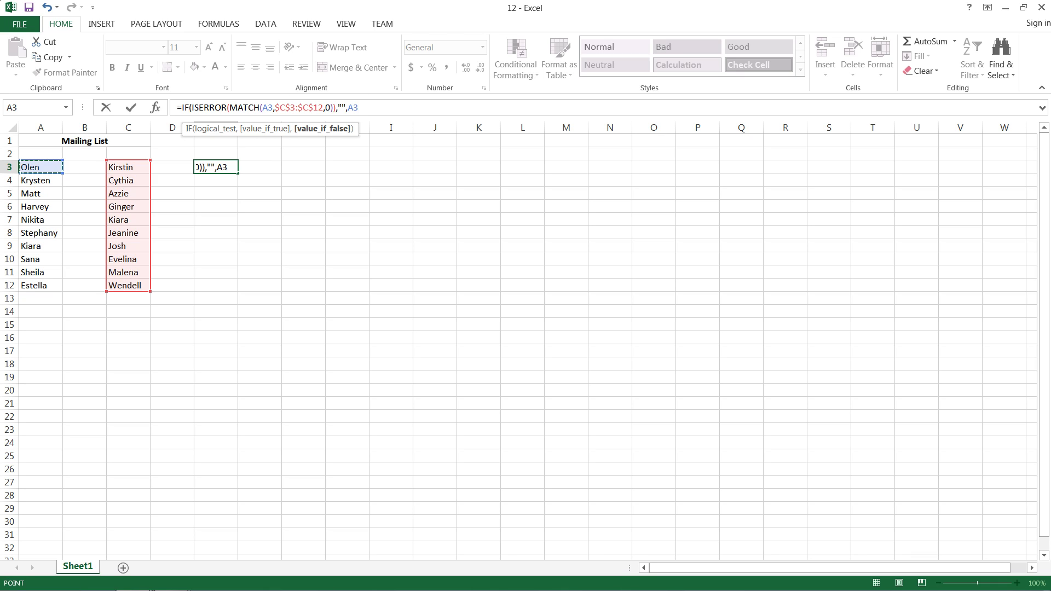
{"action": "type", "text": ")"}
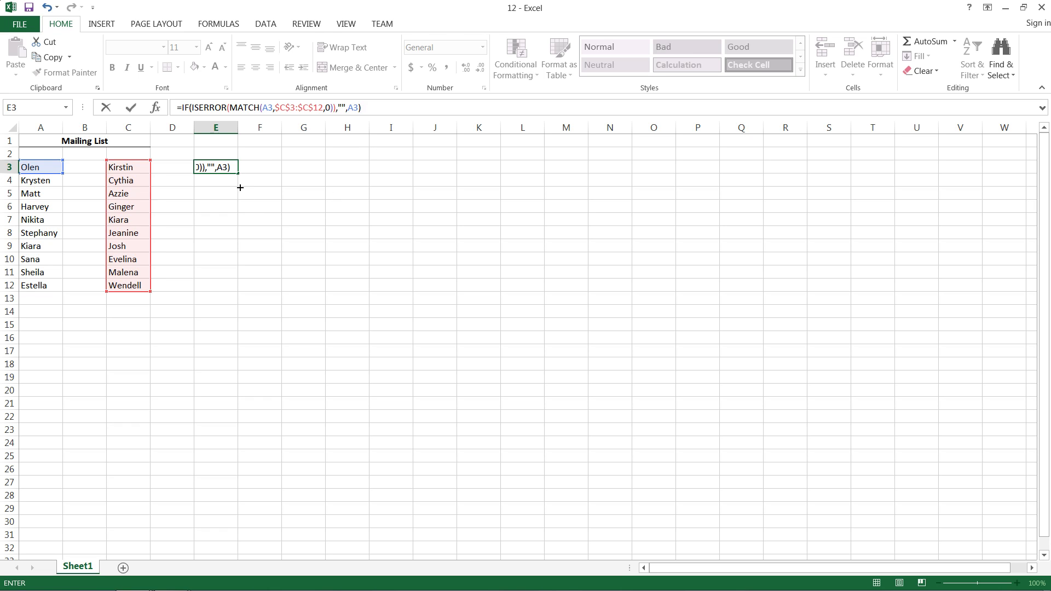
{"action": "key", "text": "Return"}
{"action": "left_click", "coordinate": [217, 167]}
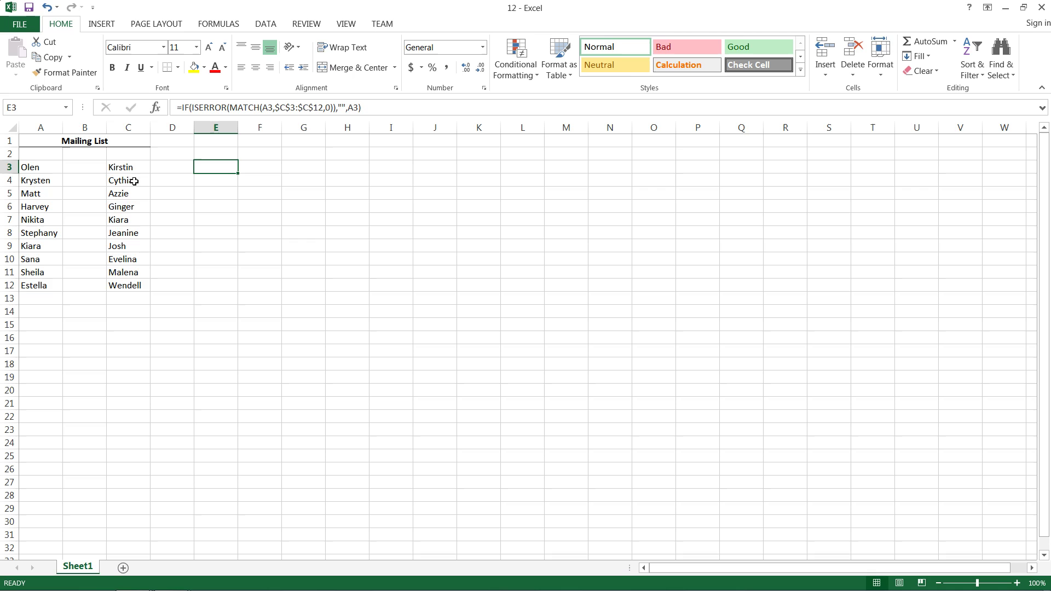
{"action": "left_click_drag", "start_coordinate": [238, 173], "coordinate": [245, 298]}
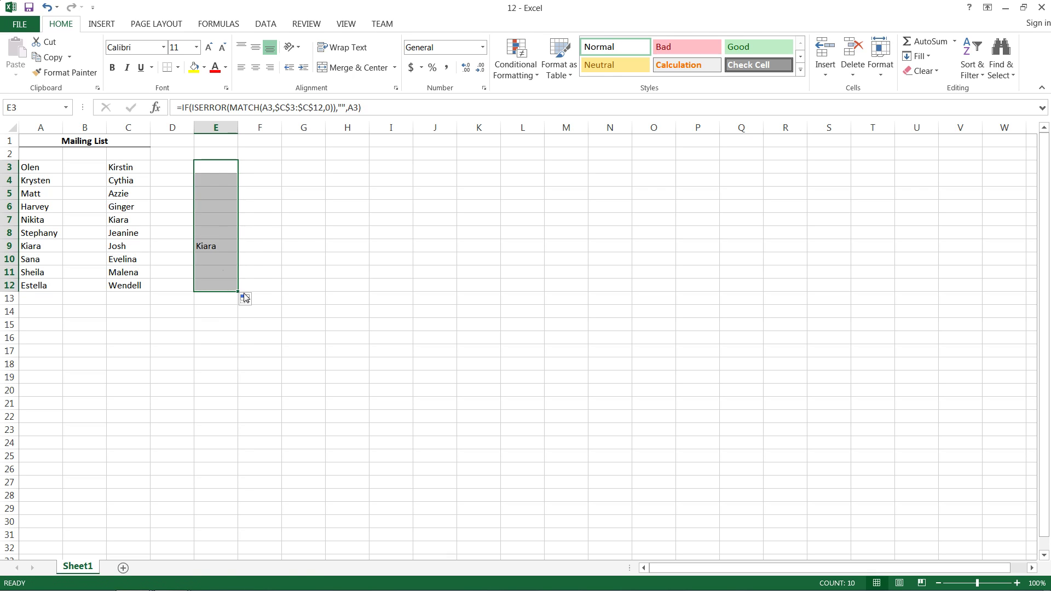
{"action": "left_click", "coordinate": [209, 245]}
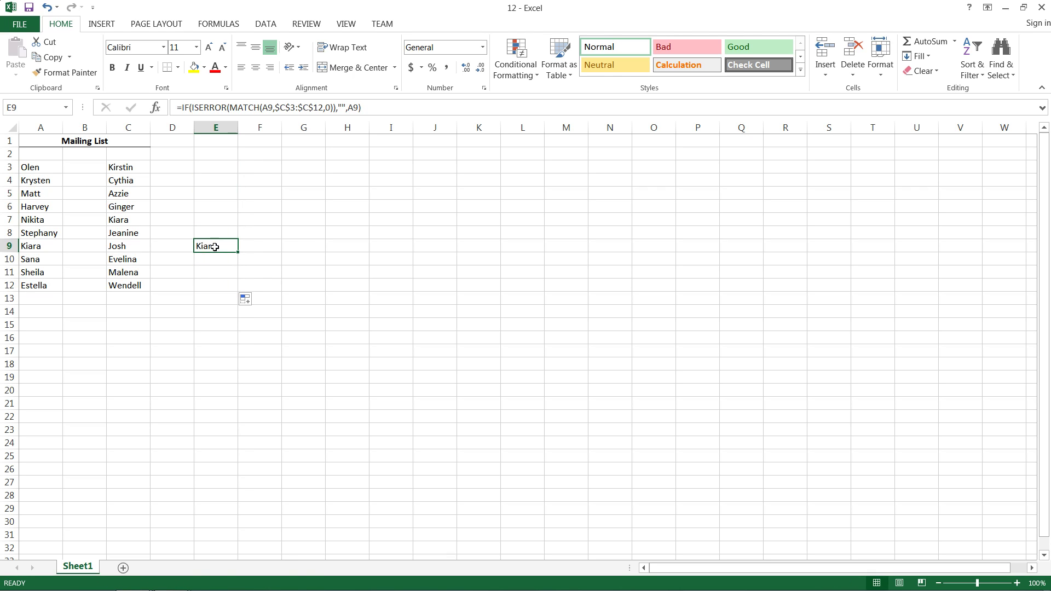
{"action": "left_click", "coordinate": [35, 249]}
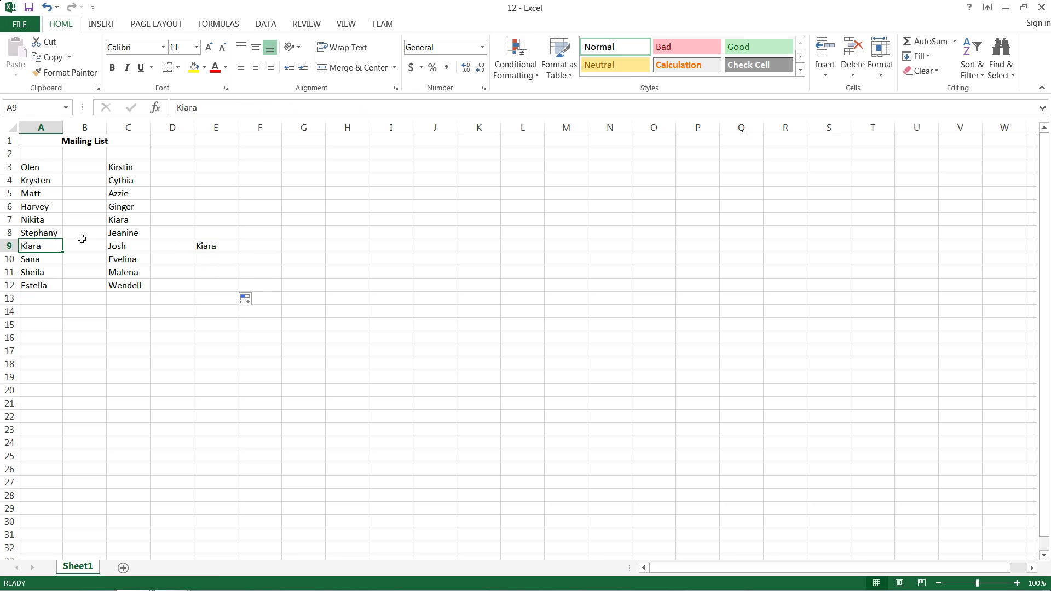
{"action": "left_click", "coordinate": [119, 220]}
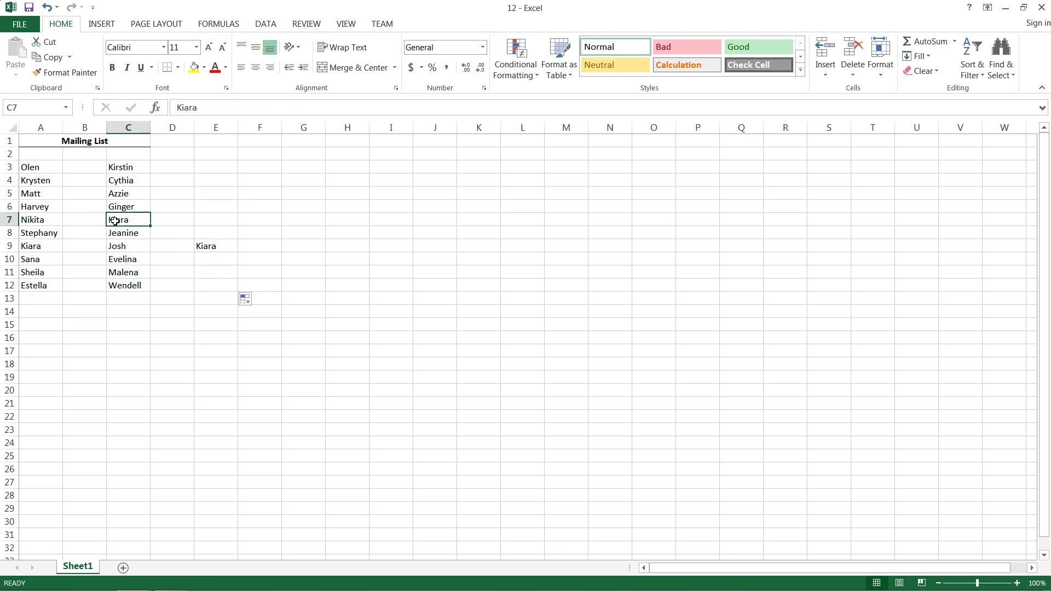
{"action": "left_click", "coordinate": [214, 246]}
{"action": "key", "text": "ctrl+f"}
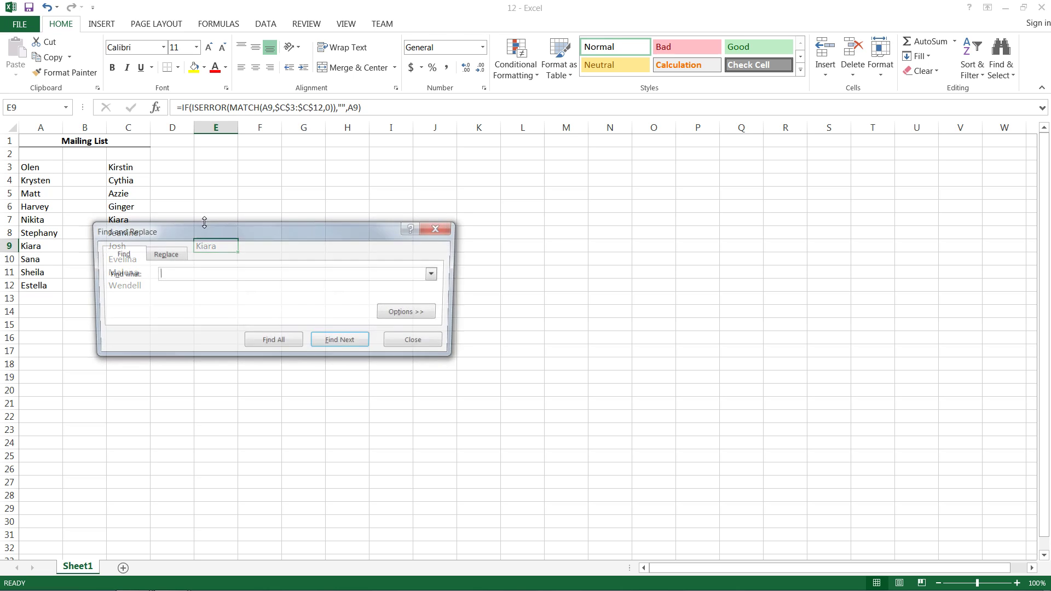
{"action": "type", "text": "KIARA"}
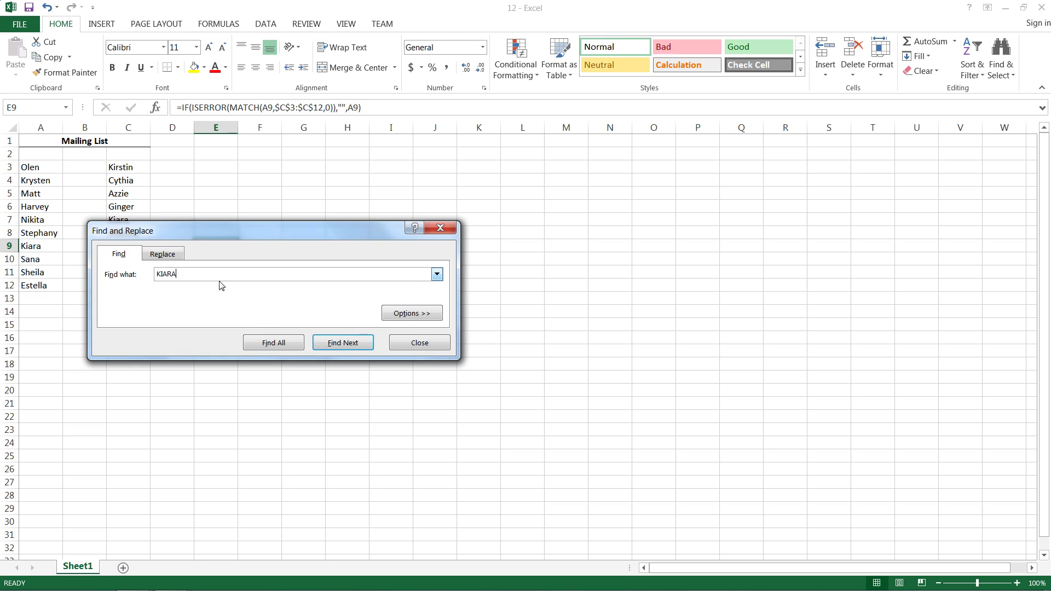
{"action": "left_click", "coordinate": [324, 346]}
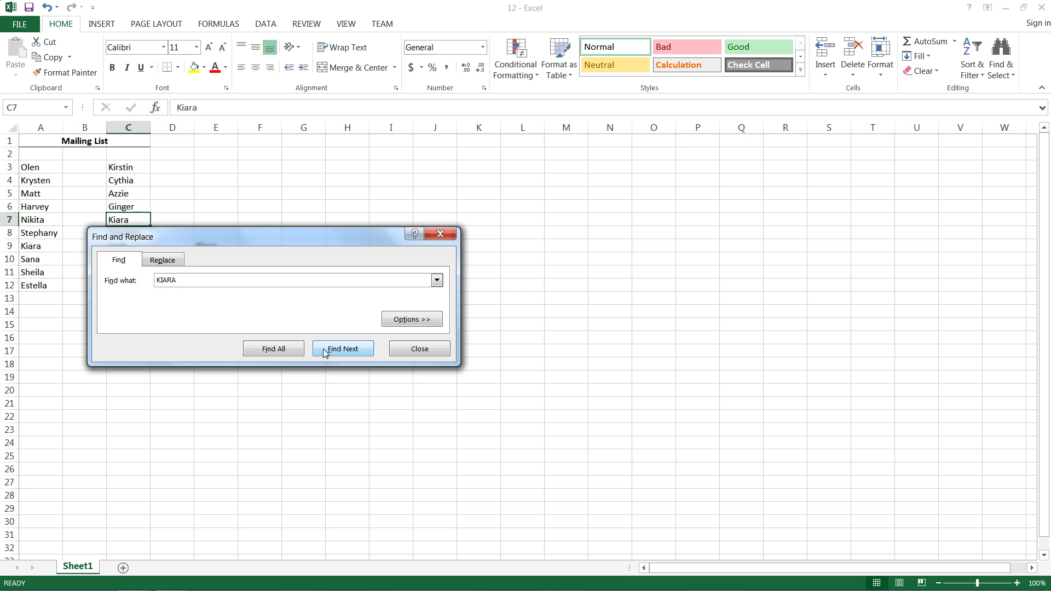
{"action": "left_click", "coordinate": [324, 351]}
{"action": "left_click", "coordinate": [325, 349]}
{"action": "left_click", "coordinate": [415, 349]}
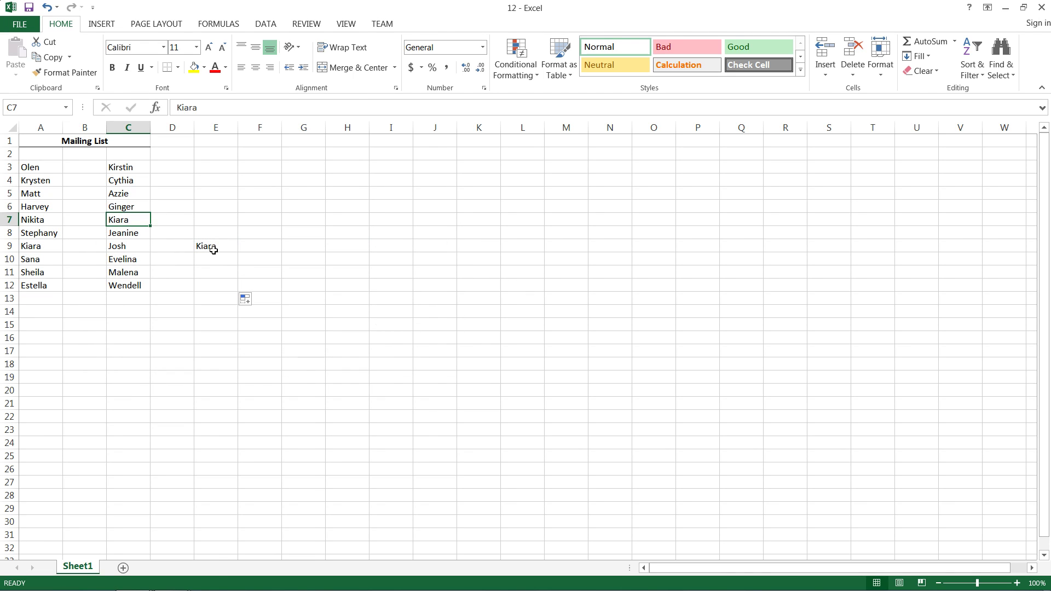
{"action": "left_click", "coordinate": [214, 250]}
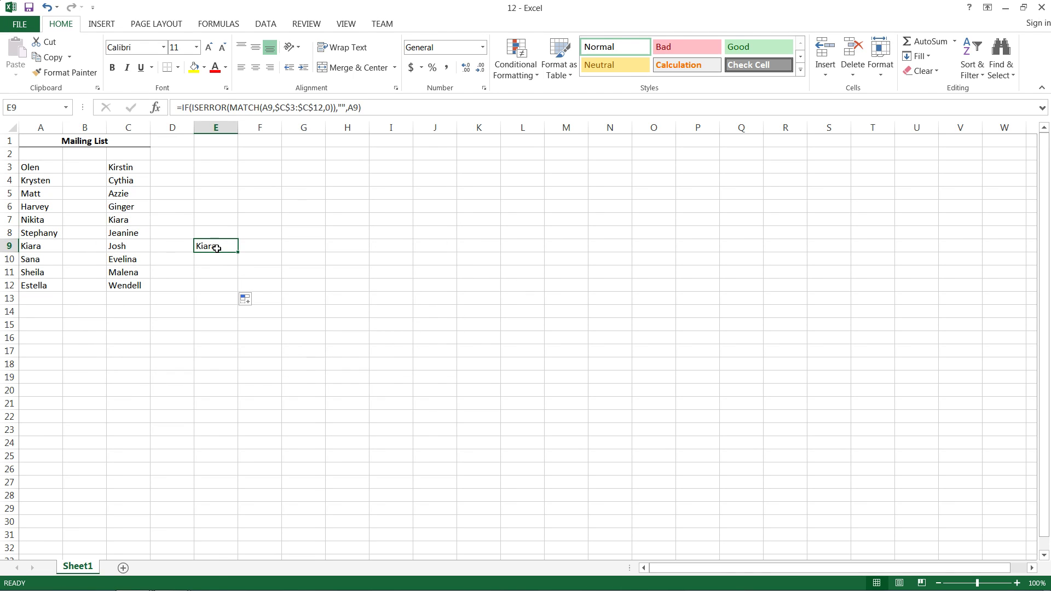
- Copy E3's comparison formula across into F3
{"action": "left_click", "coordinate": [223, 170]}
{"action": "left_click_drag", "start_coordinate": [237, 173], "coordinate": [277, 171]}
{"action": "left_click", "coordinate": [260, 165]}
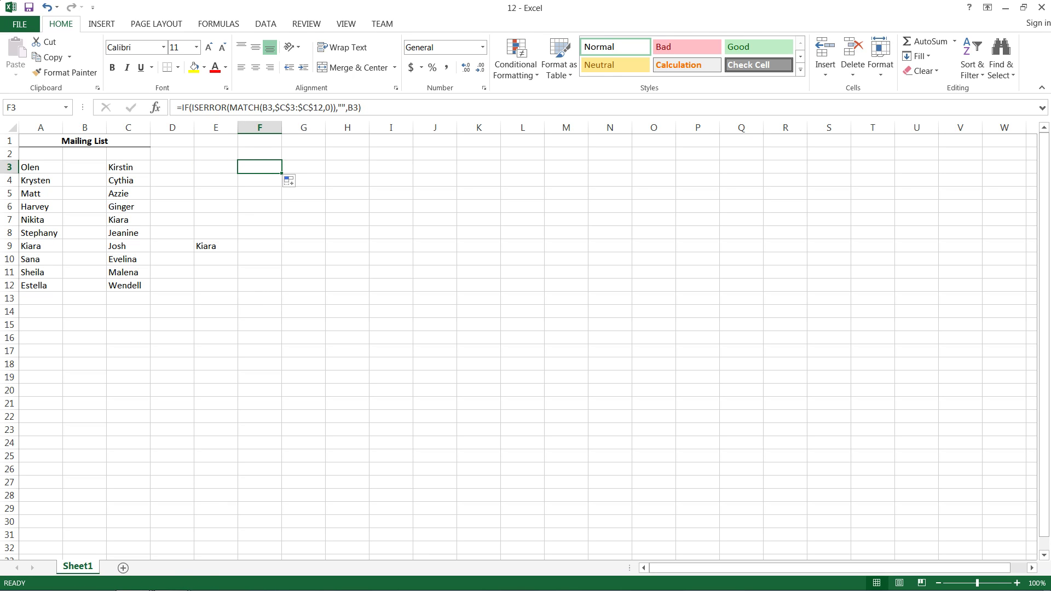
- Change F3 to =IF(ISERROR(MATCH(C3,$A$3:$A$12,0)),"",C3) and commit it
{"action": "left_click", "coordinate": [268, 108]}
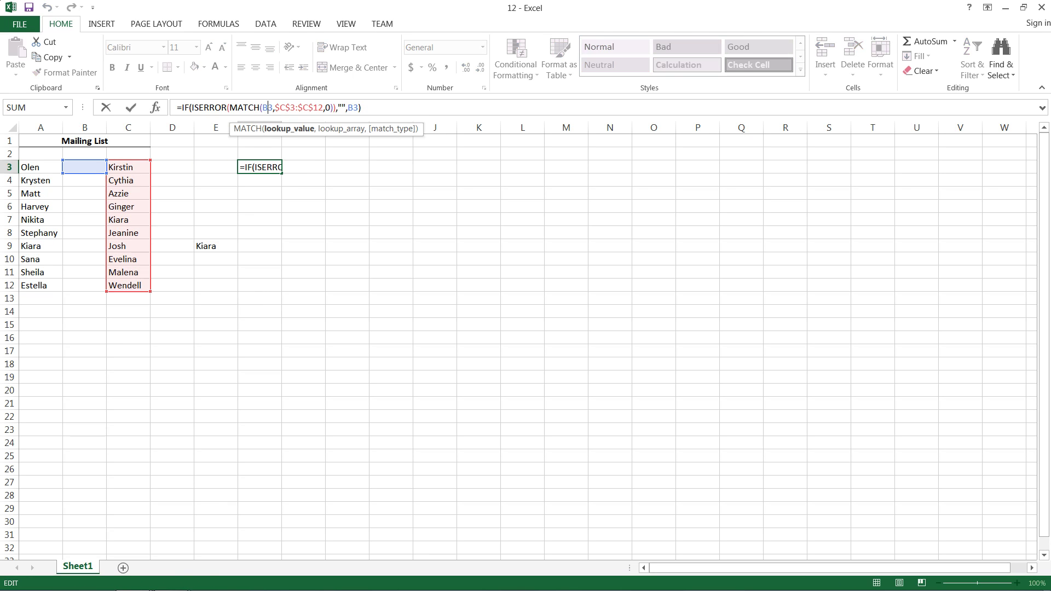
{"action": "key", "text": "shift+Right"}
{"action": "type", "text": "A"}
{"action": "key", "text": "shift+Left"}
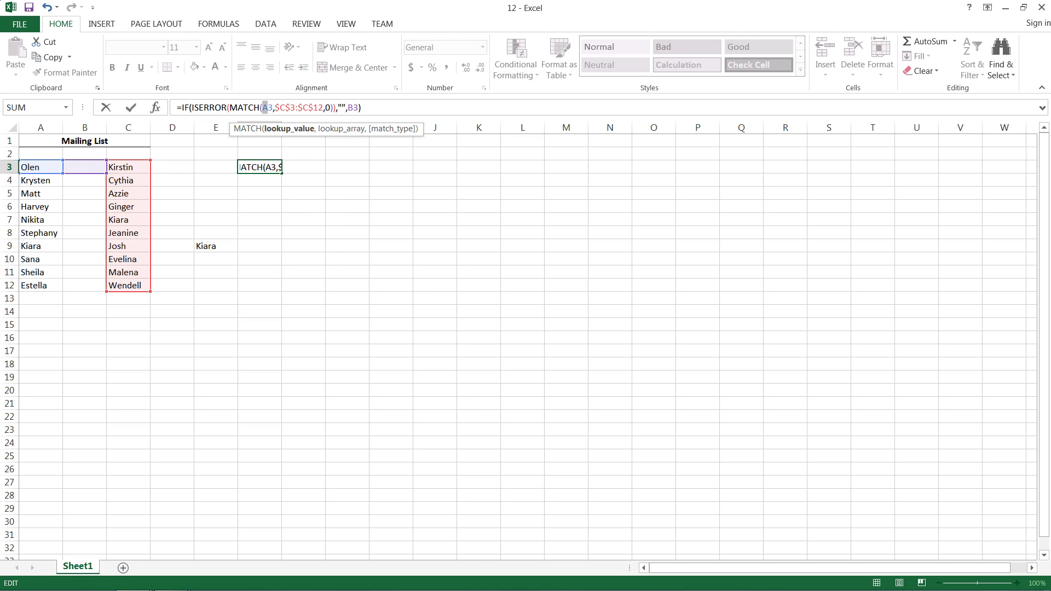
{"action": "type", "text": "C"}
{"action": "key", "text": "shift+Left"}
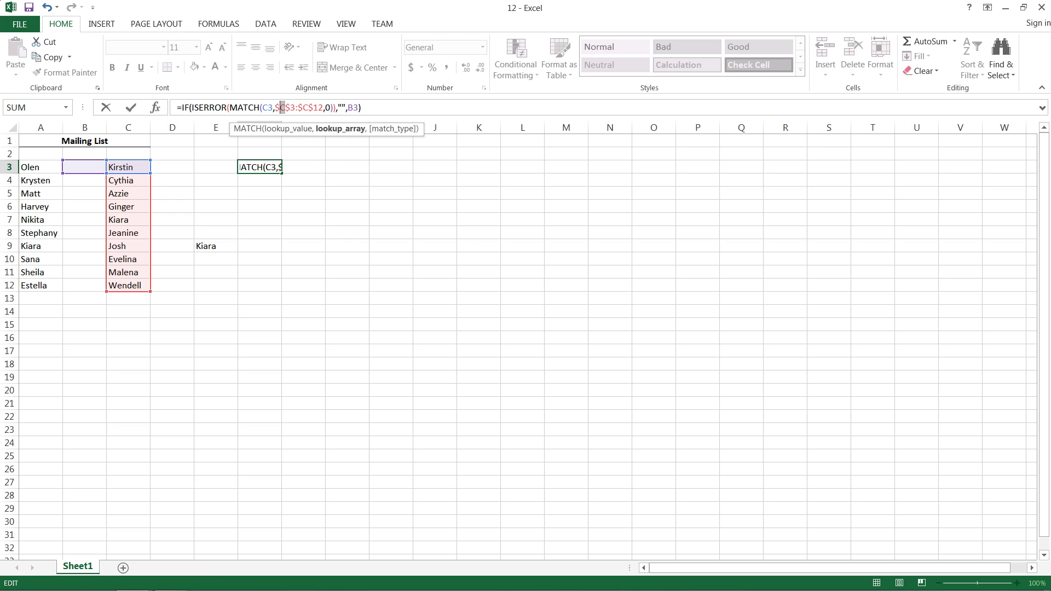
{"action": "type", "text": "A"}
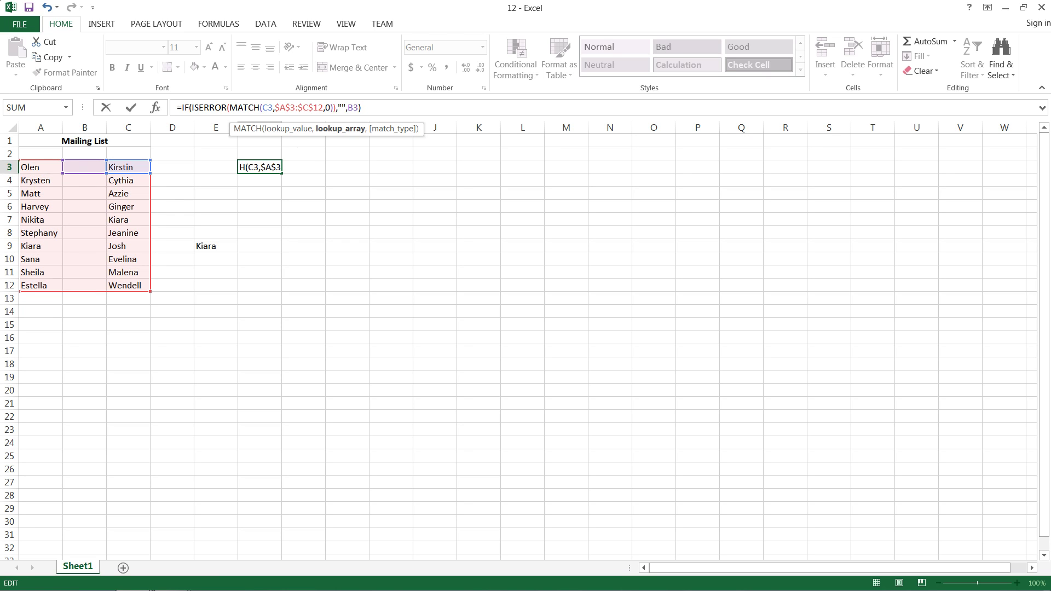
{"action": "type", "text": "A"}
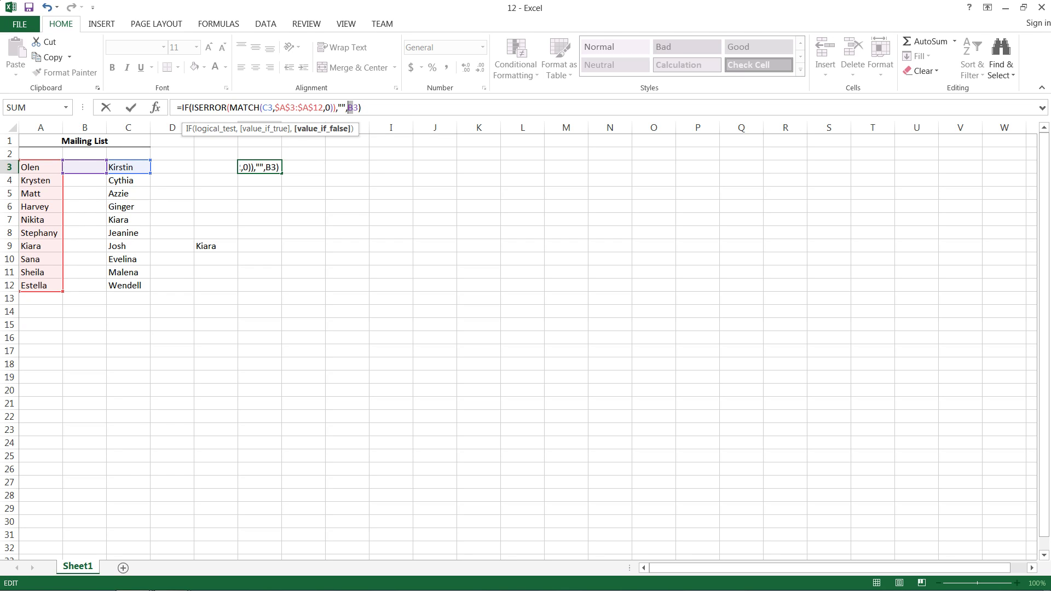
{"action": "type", "text": "C"}
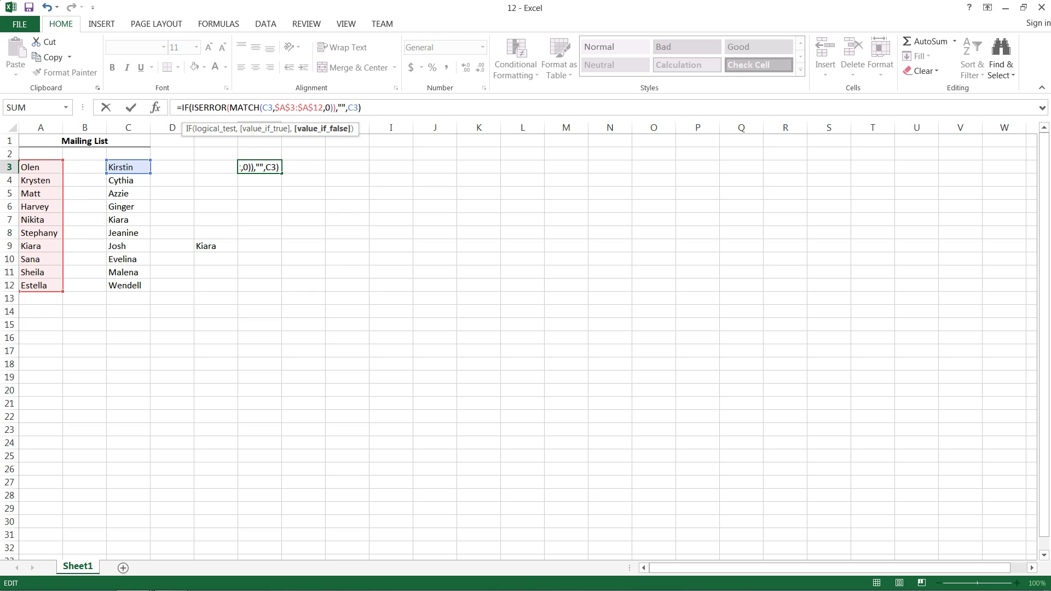
{"action": "key", "text": "Return"}
{"action": "left_click", "coordinate": [279, 169]}
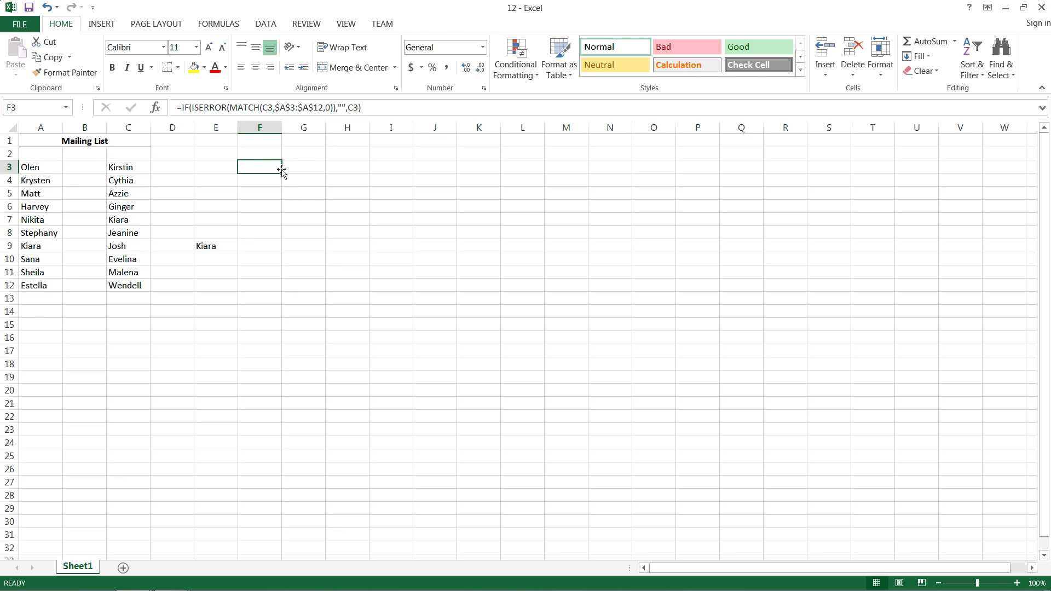
- Fill F3's formula down to F12 and compare the Kiara results in F7 and E9
{"action": "left_click_drag", "start_coordinate": [281, 173], "coordinate": [283, 294]}
{"action": "left_click", "coordinate": [292, 217]}
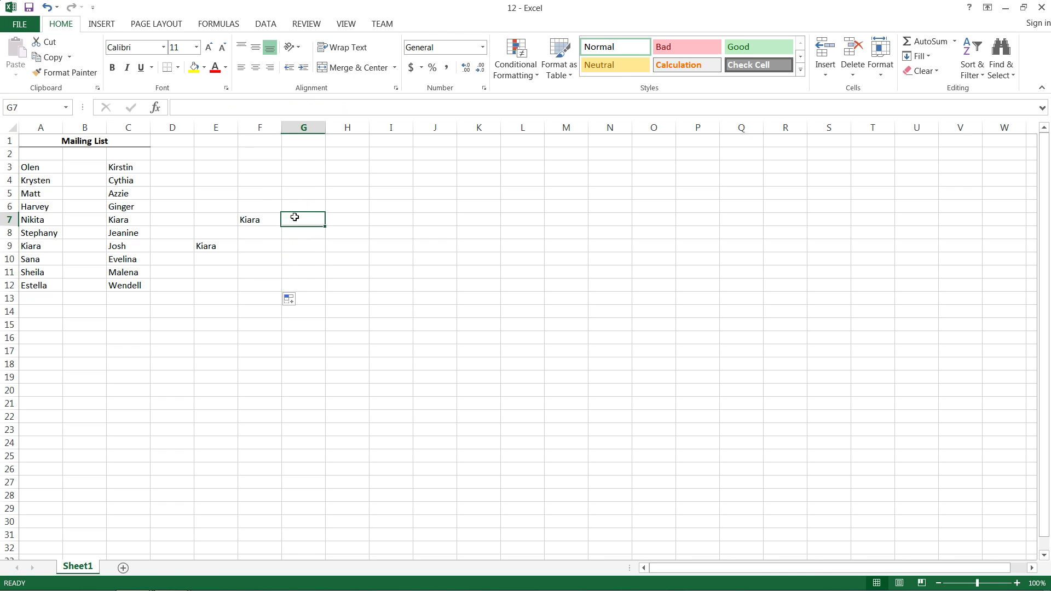
{"action": "left_click", "coordinate": [257, 219]}
{"action": "left_click", "coordinate": [224, 242]}
{"action": "left_click", "coordinate": [250, 222]}
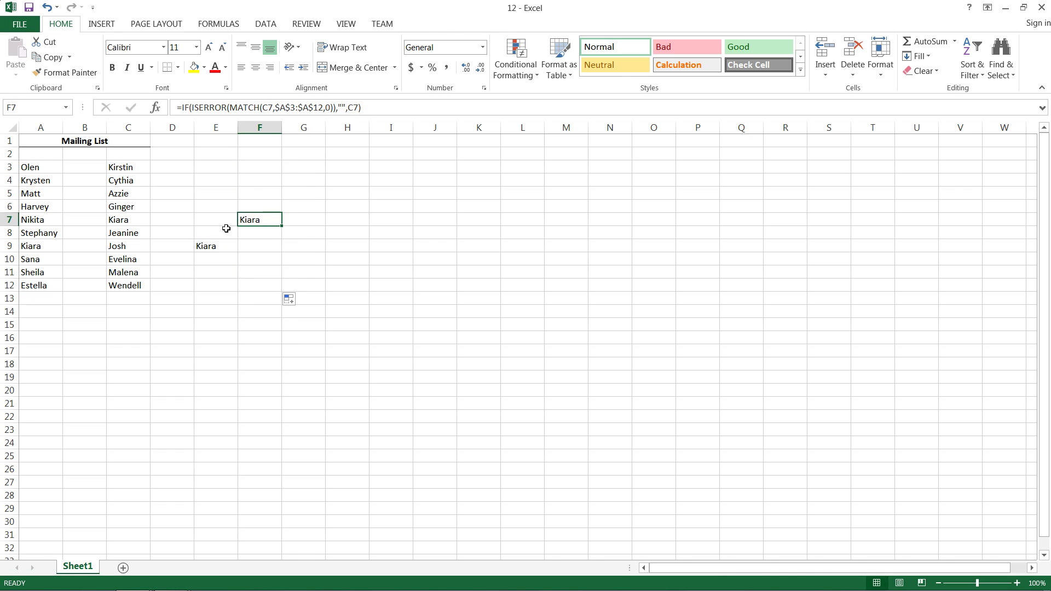
{"action": "left_click", "coordinate": [200, 246]}
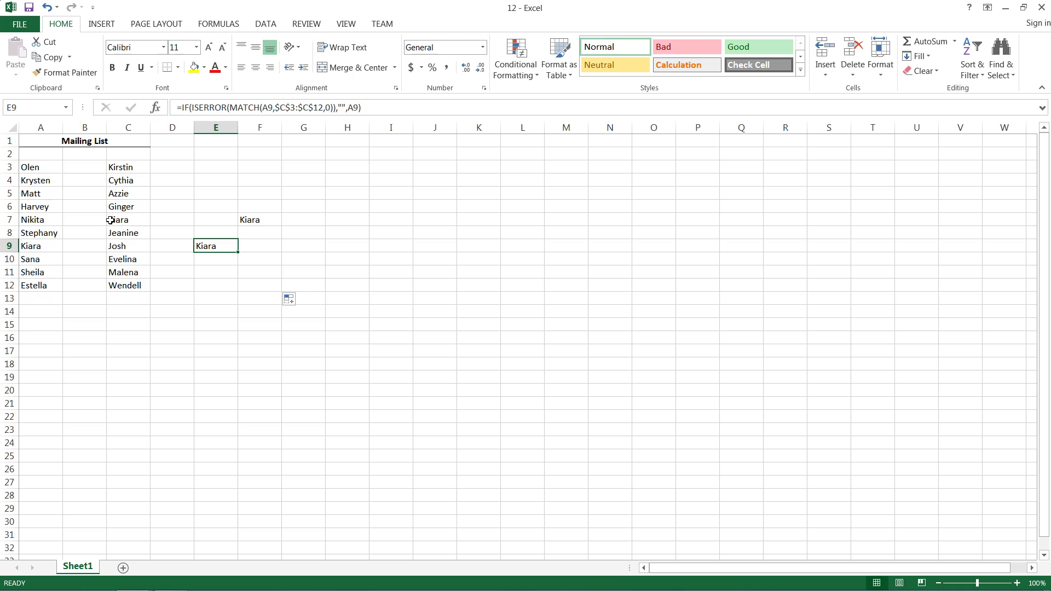